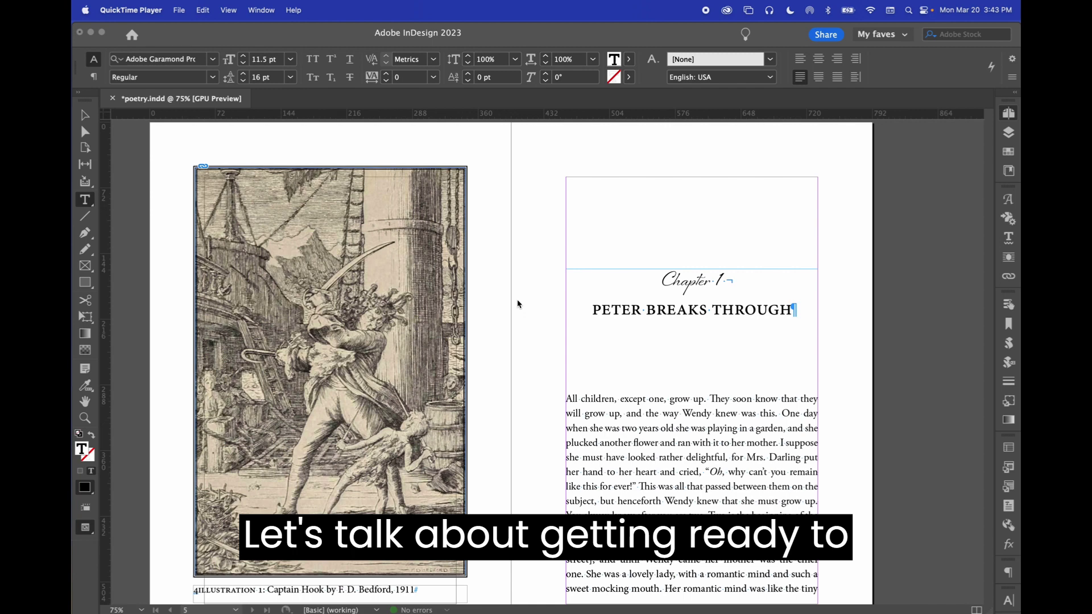
Scroll the layout to show the Captain Hook illustration facing Chapter 1, "Peter Breaks Through.".
{"action": "scroll", "coordinate": [517, 304], "scroll_direction": "right", "scroll_amount": 1}
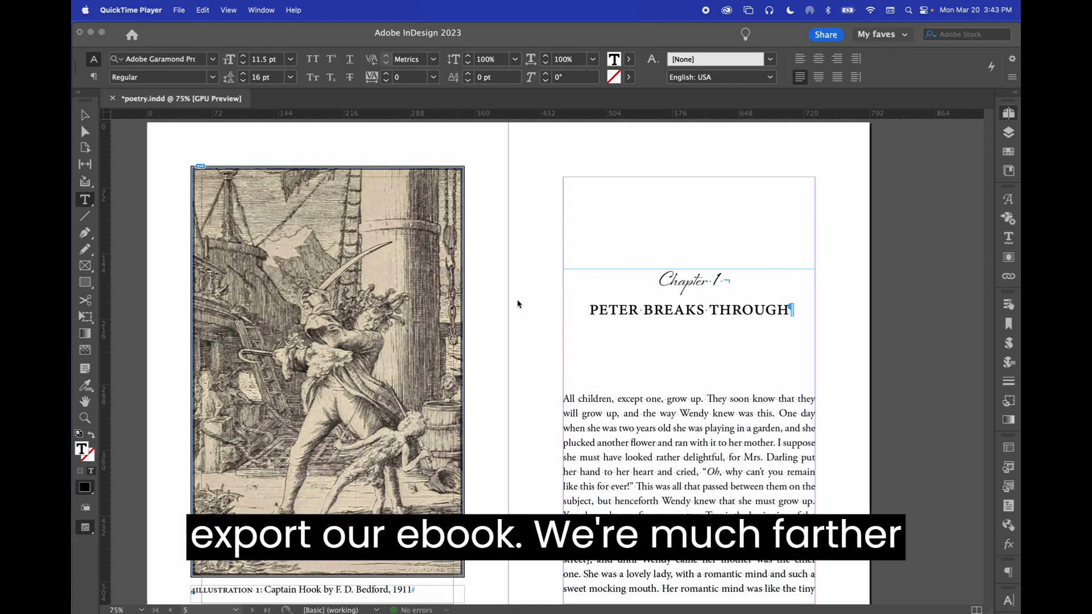
{"action": "scroll", "coordinate": [517, 304], "scroll_direction": "down", "scroll_amount": 2}
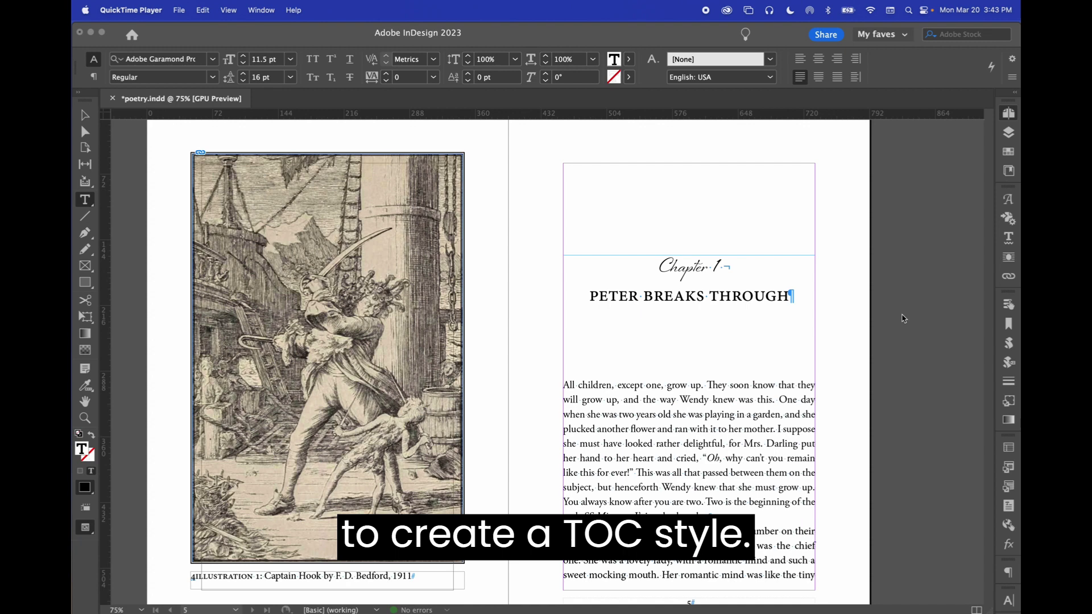
Delete the epub style in Layout > Table of Contents Styles, leaving only [Default].
{"action": "left_click", "coordinate": [491, 187]}
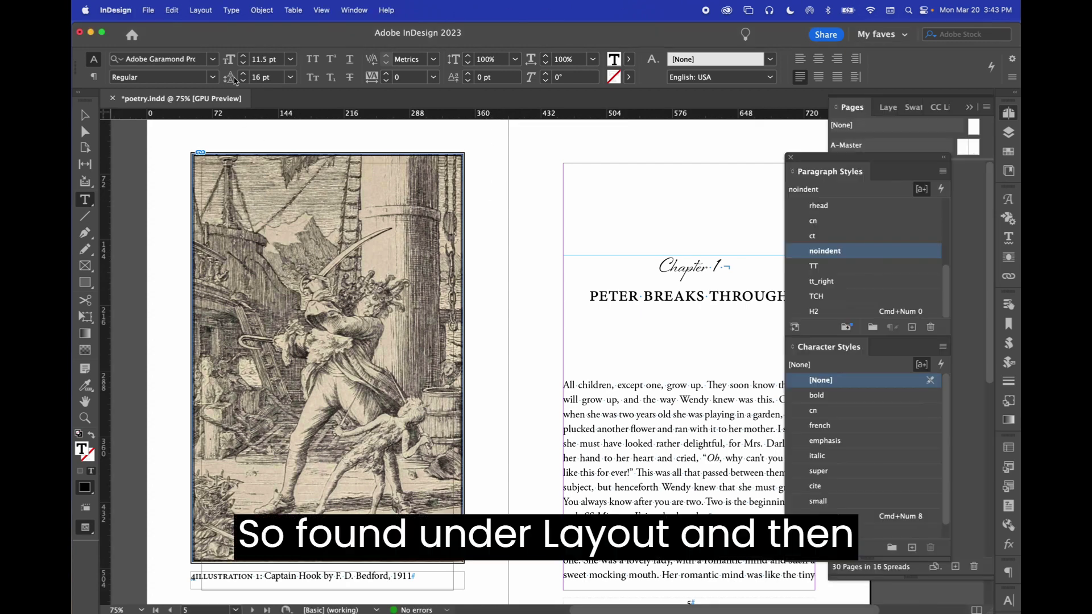
{"action": "left_click", "coordinate": [213, 8]}
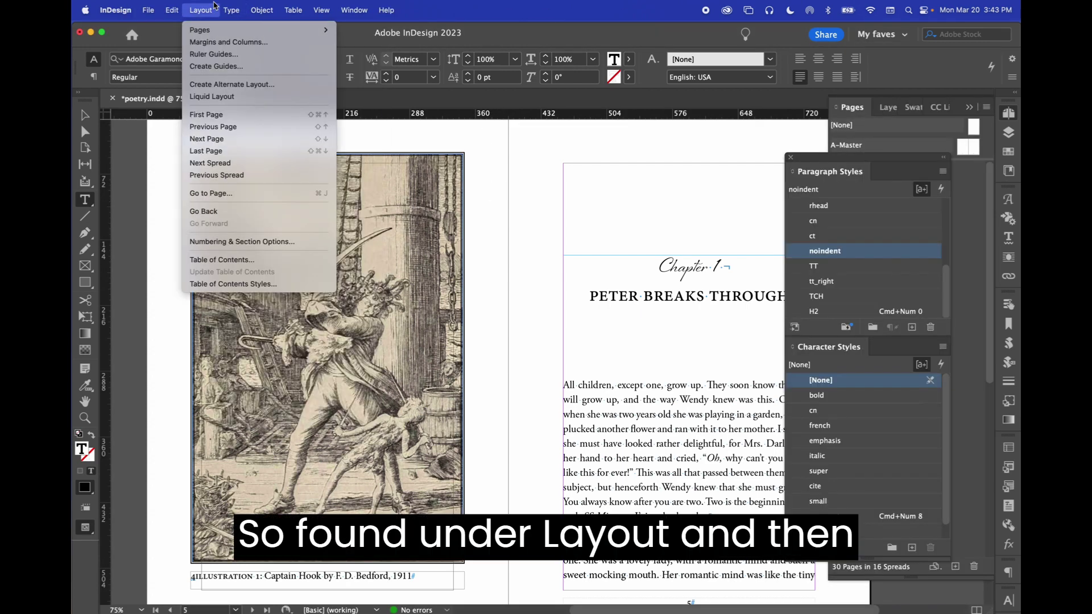
{"action": "left_click", "coordinate": [241, 285]}
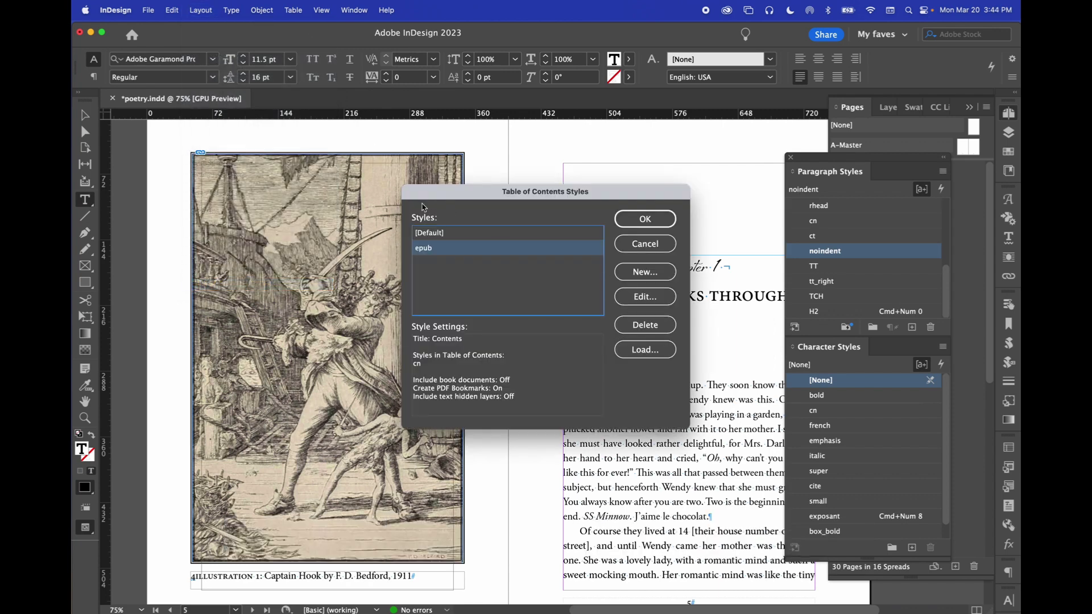
{"action": "left_click", "coordinate": [645, 325]}
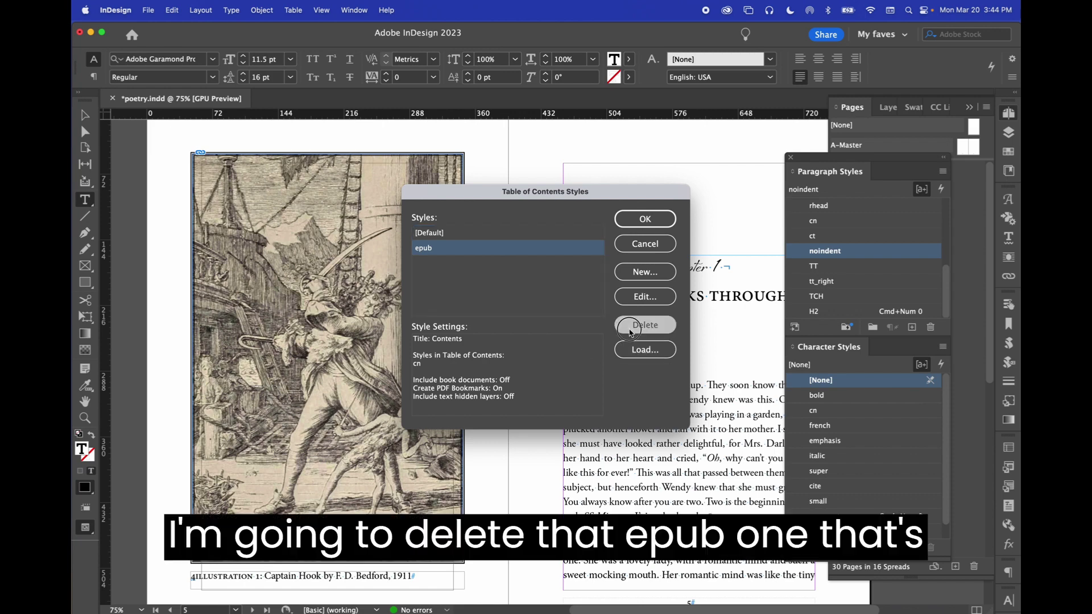
{"action": "left_click", "coordinate": [613, 331]}
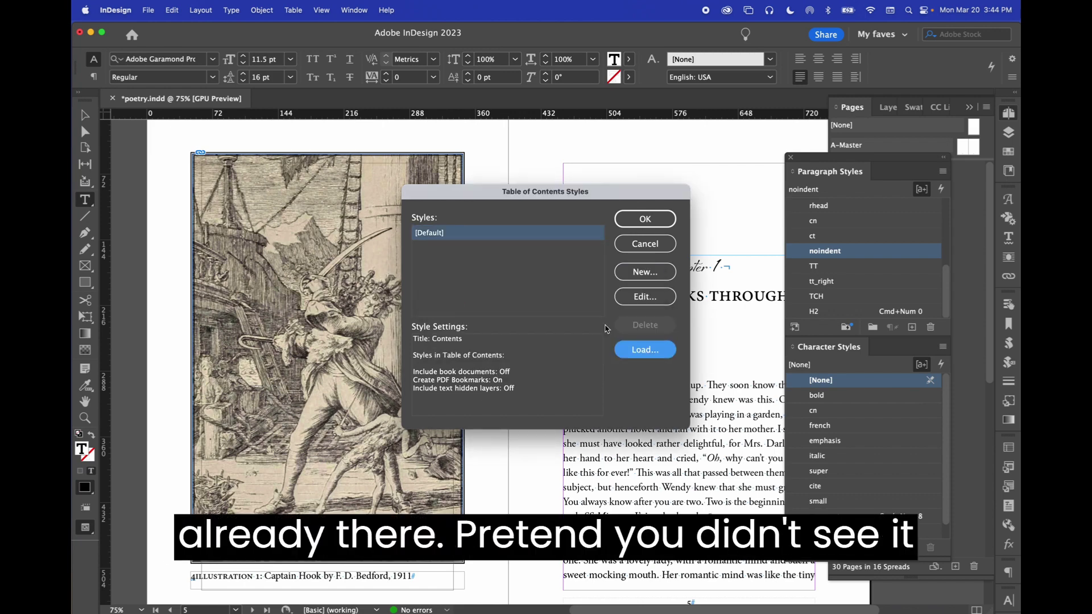
Create a new TOC style named EPUB, keeping the title Contents.
{"action": "left_click", "coordinate": [636, 273]}
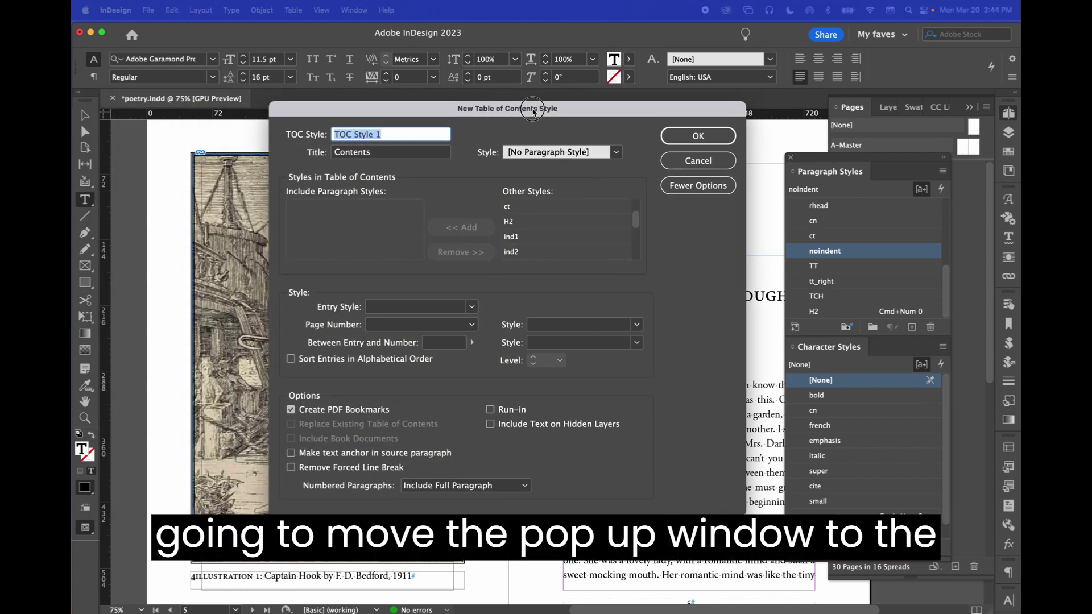
{"action": "left_click_drag", "start_coordinate": [503, 103], "coordinate": [543, 140]}
{"action": "type", "text": "EPUB"}
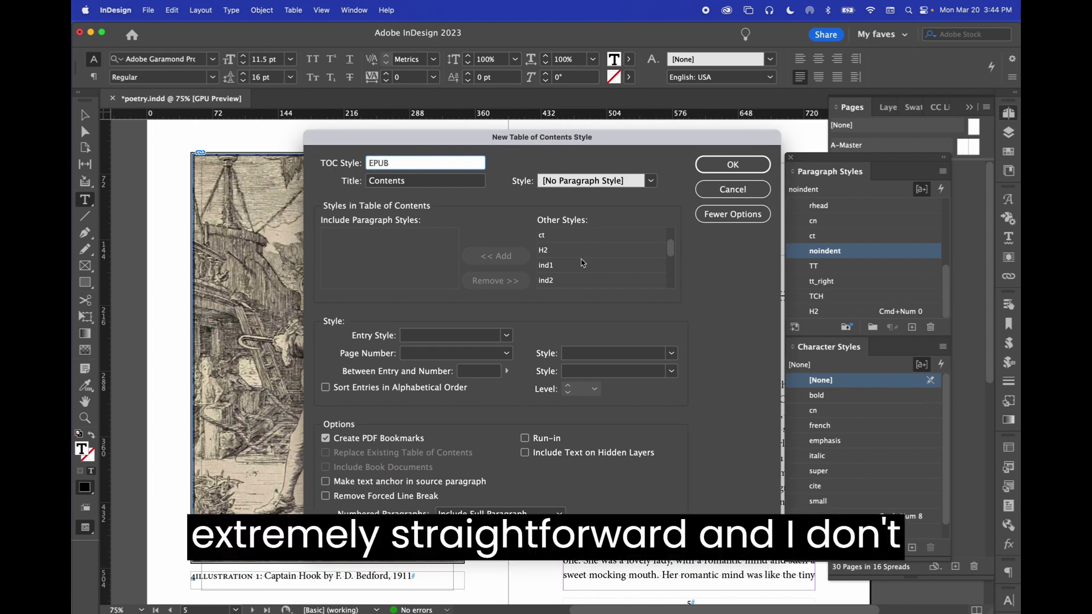
{"action": "scroll", "coordinate": [572, 255], "scroll_direction": "up", "scroll_amount": 2}
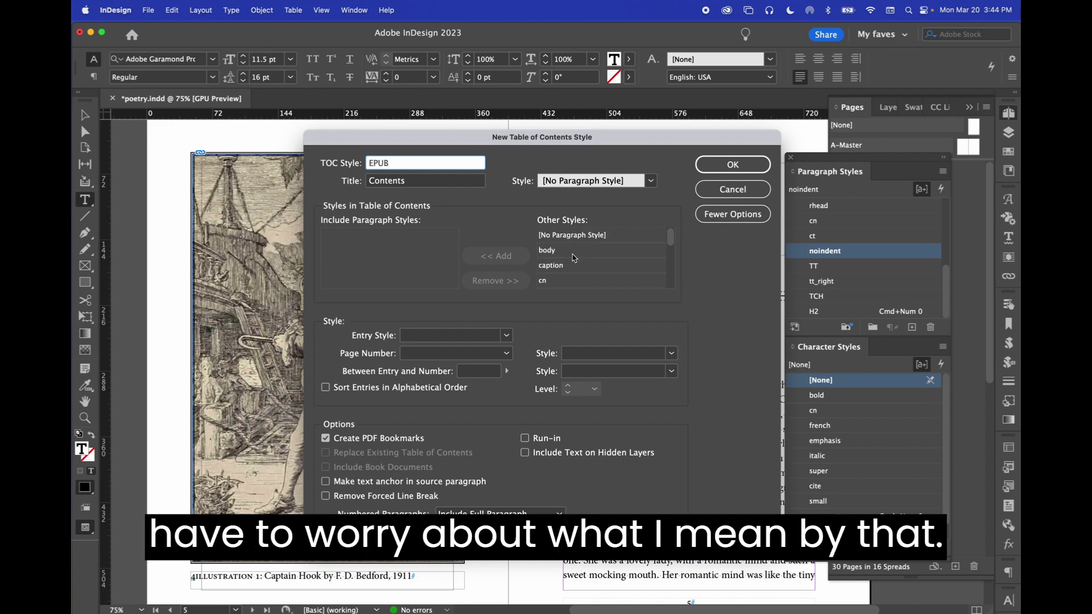
{"action": "scroll", "coordinate": [573, 257], "scroll_direction": "down", "scroll_amount": 1}
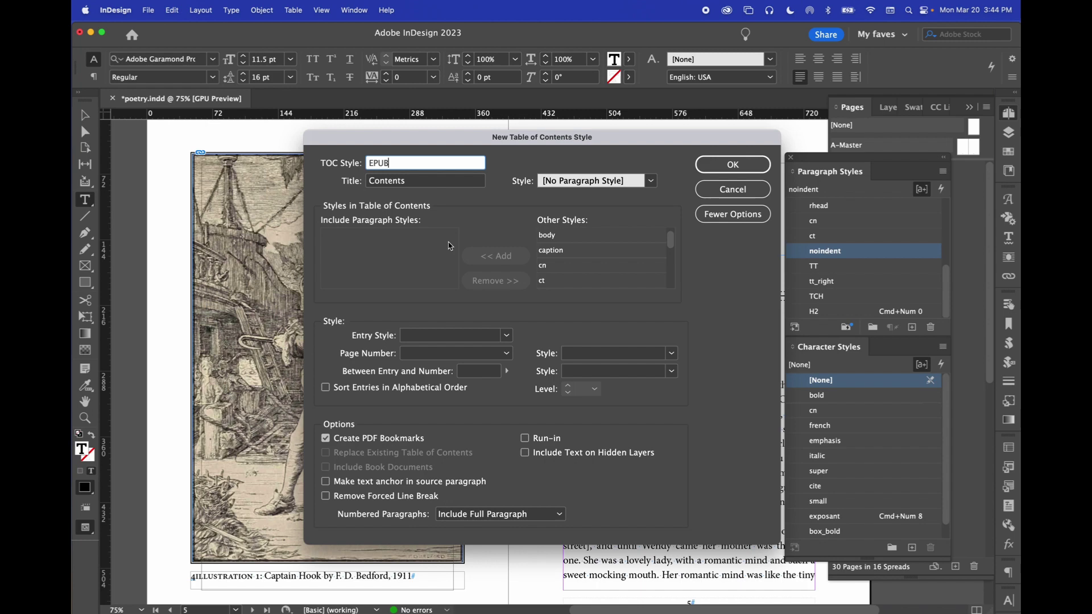
Add the ct and H2 paragraph styles to the EPUB TOC style, with H2 at level 2.
{"action": "left_click", "coordinate": [555, 281]}
{"action": "left_click", "coordinate": [496, 256]}
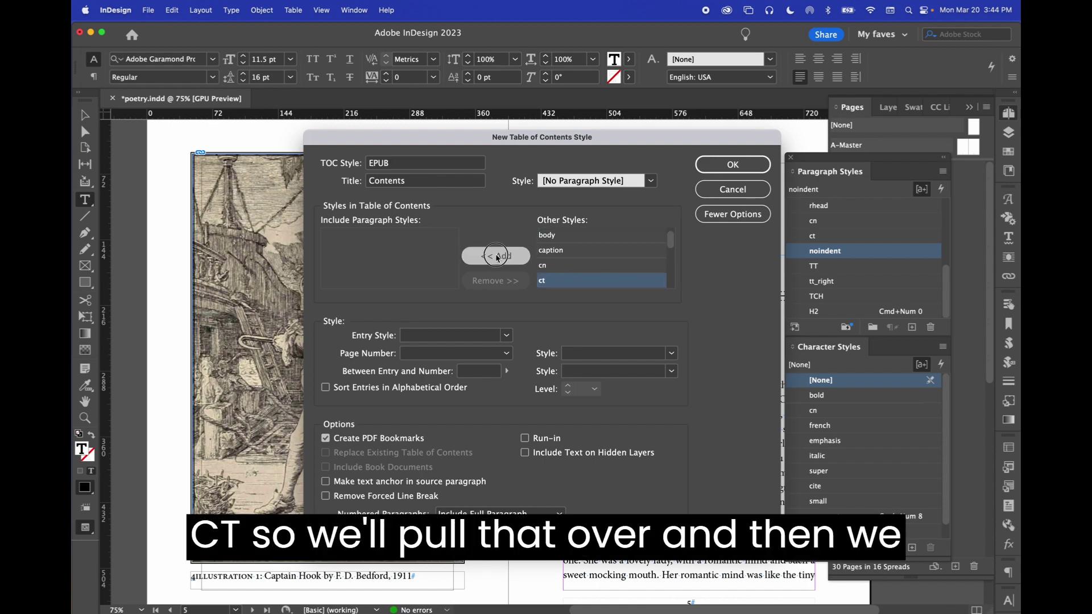
{"action": "scroll", "coordinate": [589, 260], "scroll_direction": "down", "scroll_amount": 2}
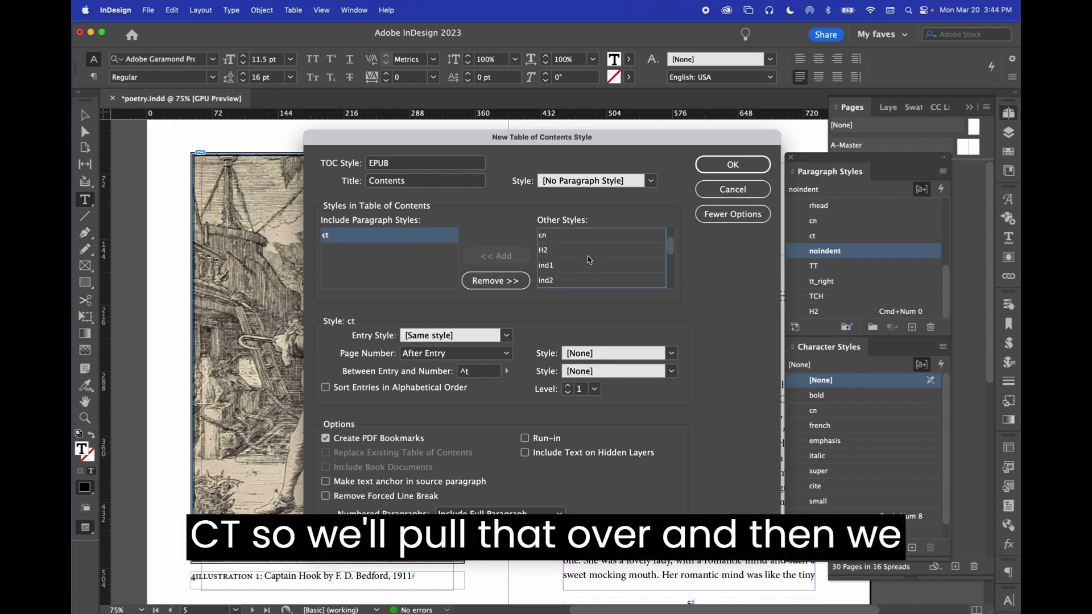
{"action": "left_click", "coordinate": [540, 253]}
{"action": "left_click", "coordinate": [498, 256]}
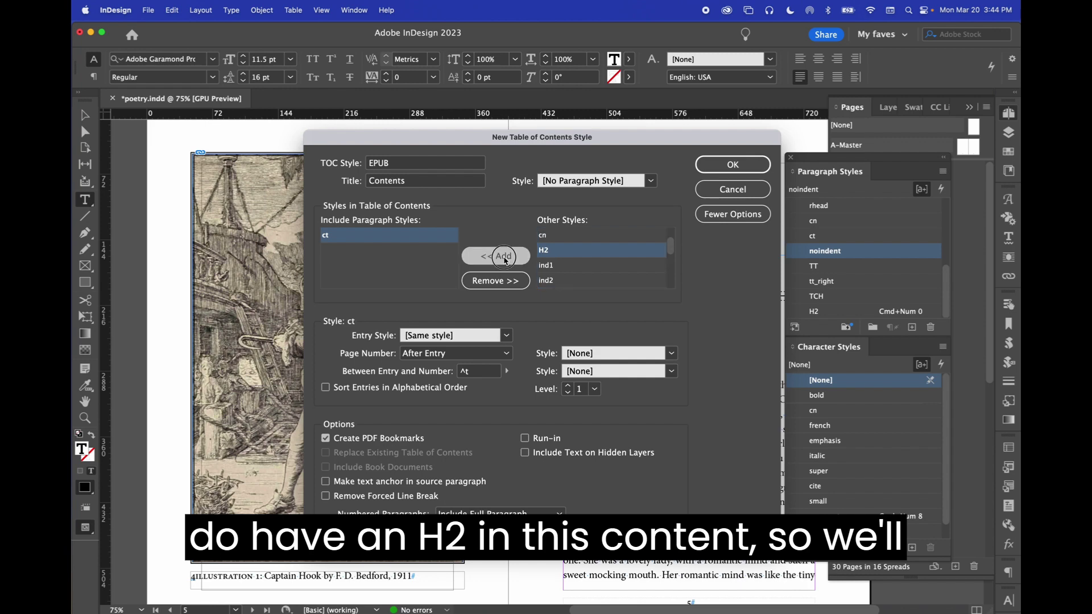
{"action": "left_click", "coordinate": [733, 216]}
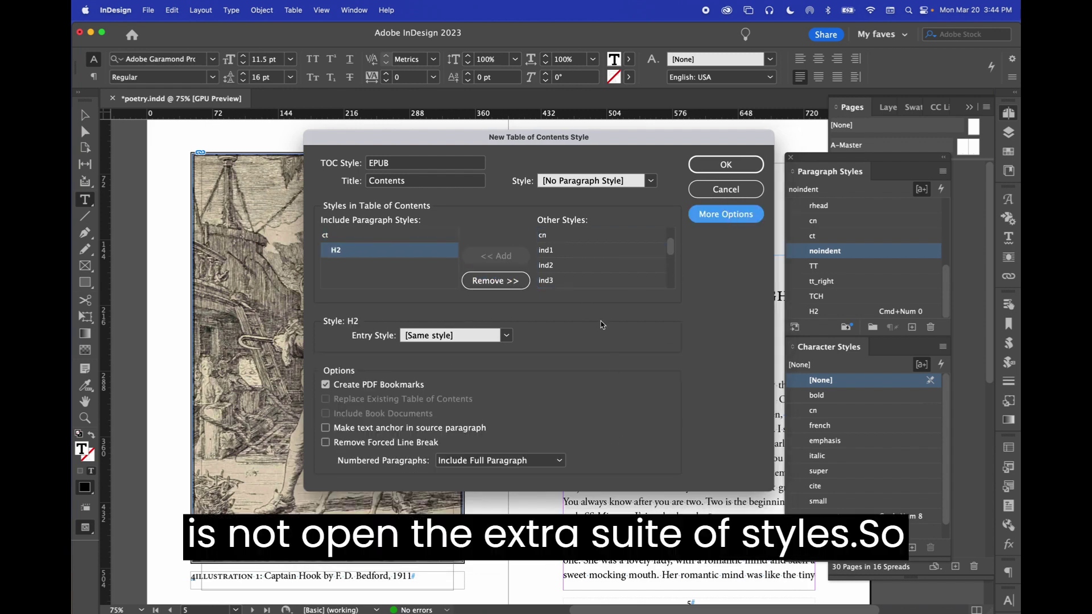
{"action": "left_click", "coordinate": [716, 216]}
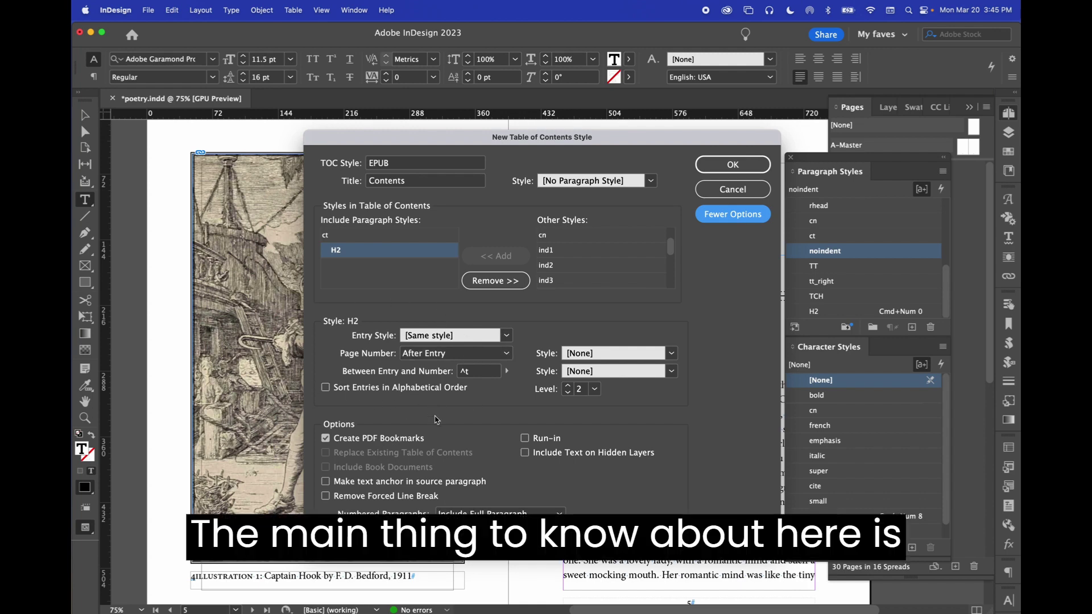
Enable Make text anchor in source paragraph and Remove Forced Line Break.
{"action": "left_click", "coordinate": [326, 483]}
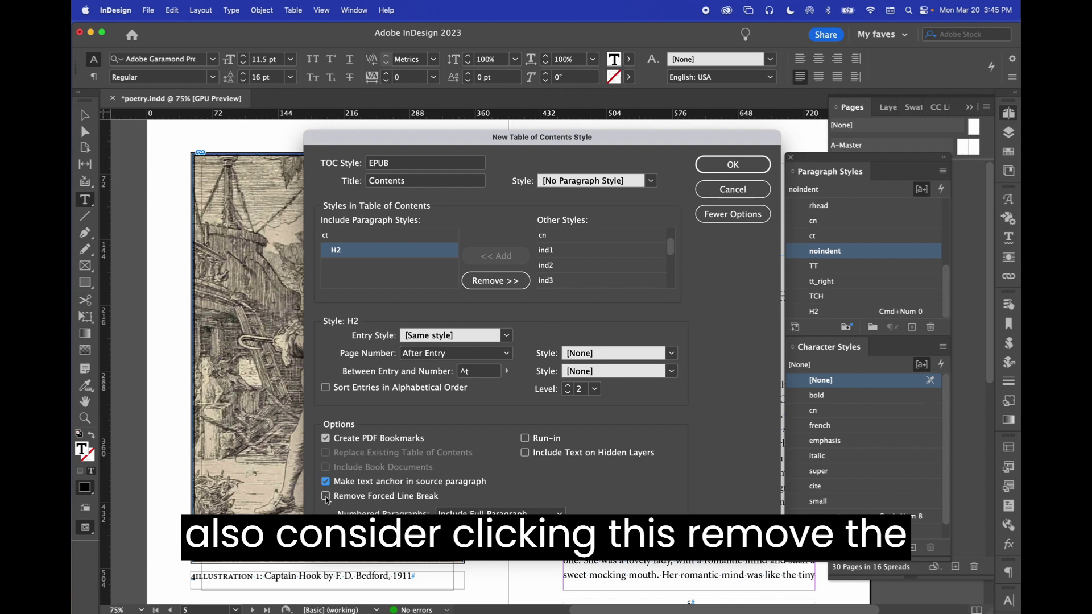
{"action": "left_click_drag", "start_coordinate": [589, 142], "coordinate": [396, 199]}
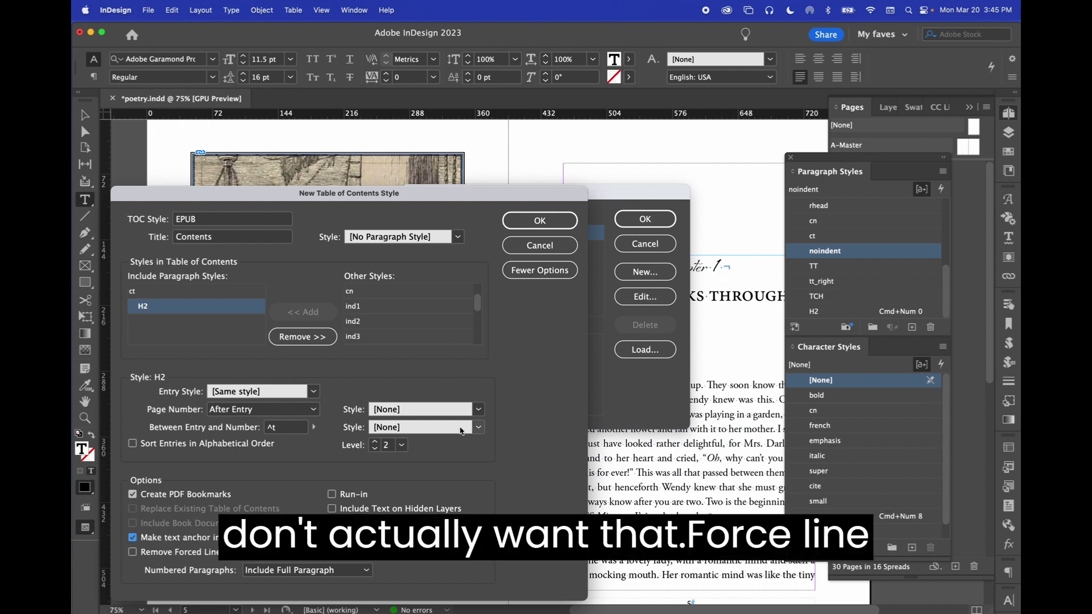
{"action": "left_click", "coordinate": [134, 556]}
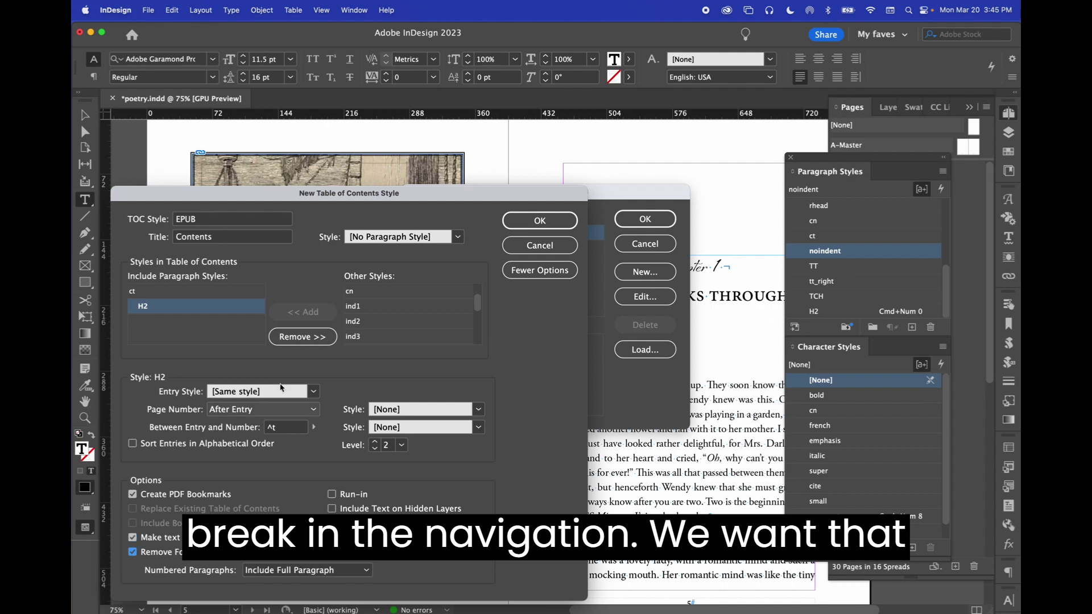
{"action": "left_click_drag", "start_coordinate": [216, 195], "coordinate": [348, 120]}
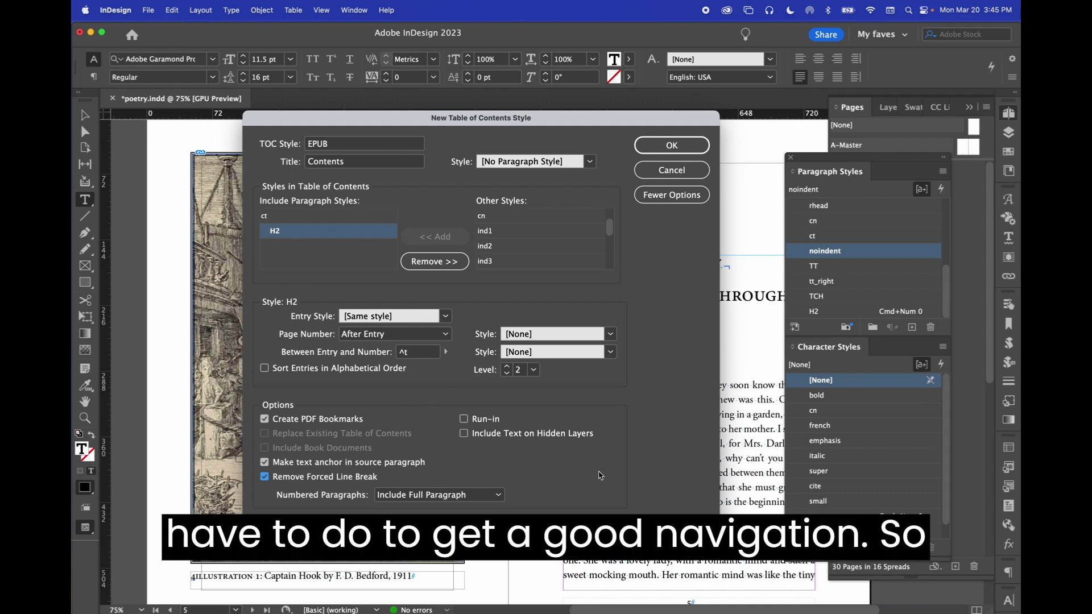
Save the EPUB TOC style and close the Table of Contents Styles list.
{"action": "left_click", "coordinate": [691, 153]}
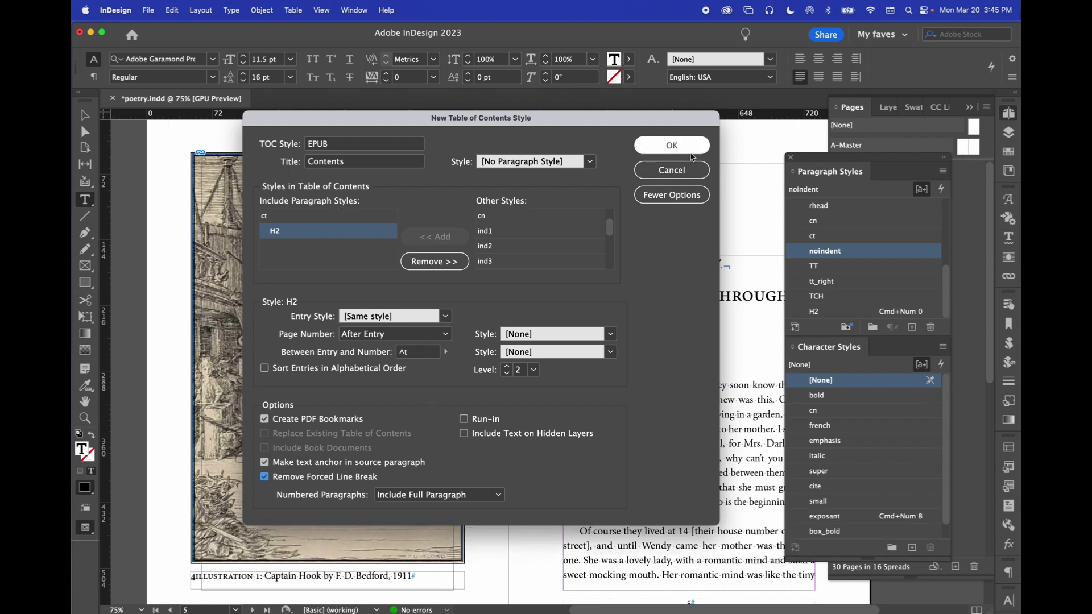
{"action": "left_click", "coordinate": [684, 152]}
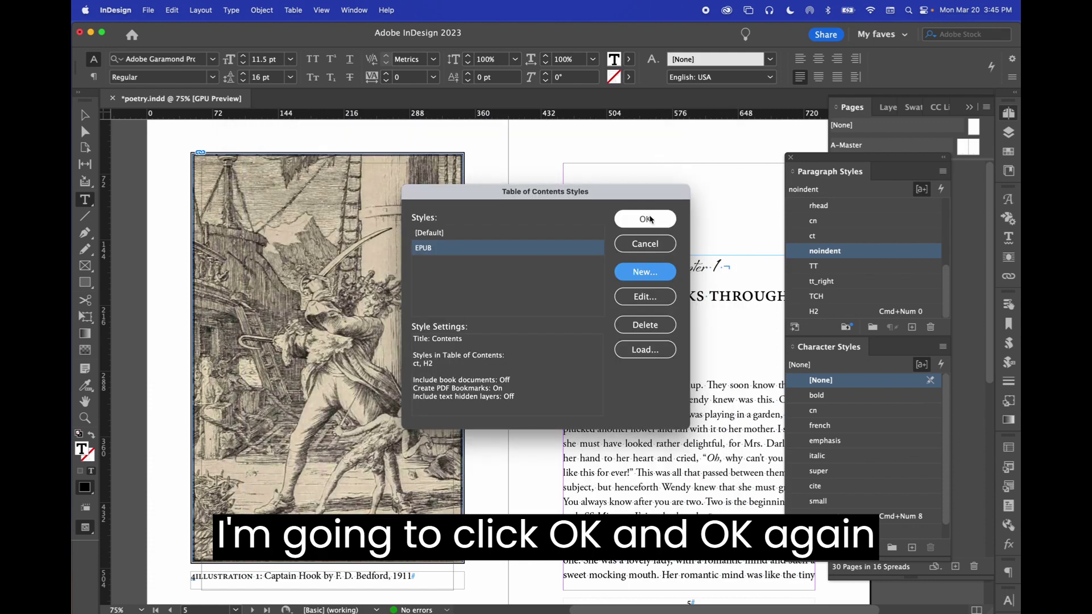
{"action": "left_click", "coordinate": [652, 220]}
Generate a table of contents from the EPUB TOC style via Layout > Table of Contents.
{"action": "scroll", "coordinate": [546, 262], "scroll_direction": "up", "scroll_amount": 5}
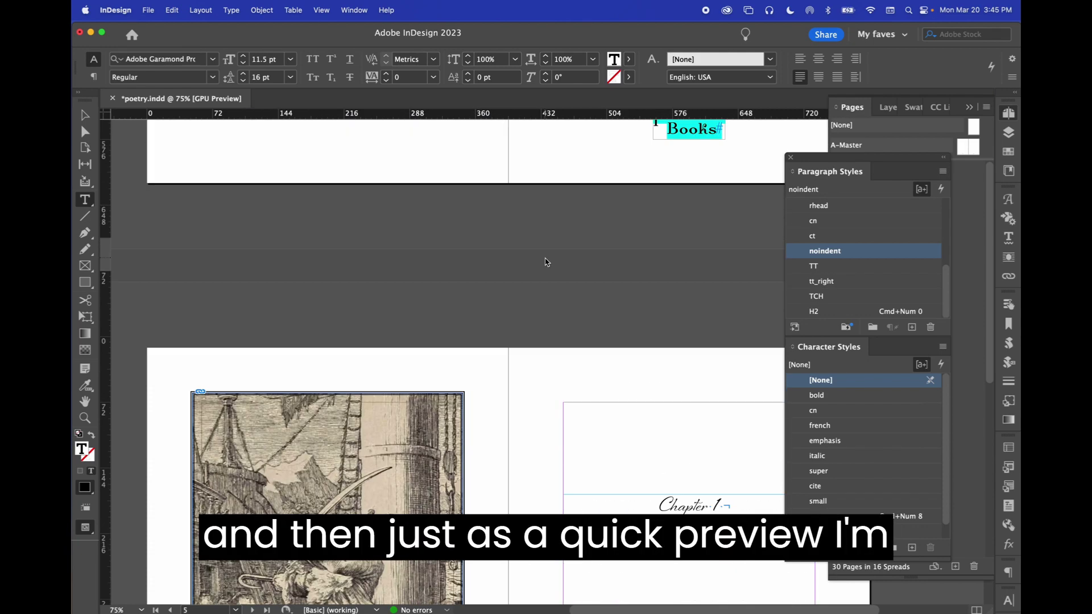
{"action": "scroll", "coordinate": [546, 261], "scroll_direction": "up", "scroll_amount": 15}
{"action": "scroll", "coordinate": [545, 261], "scroll_direction": "left", "scroll_amount": 2}
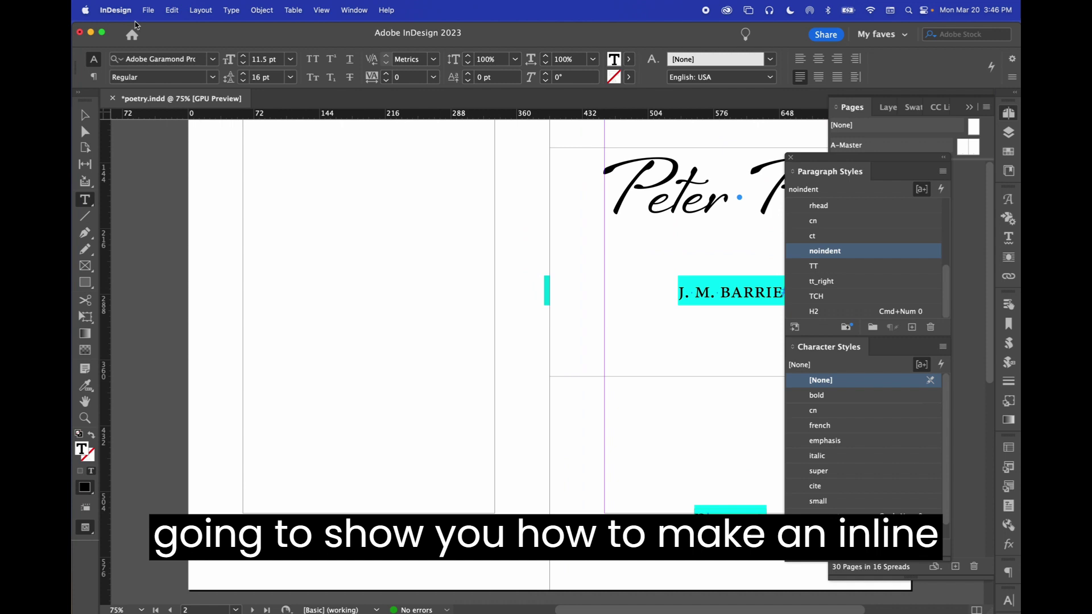
{"action": "left_click", "coordinate": [196, 9]}
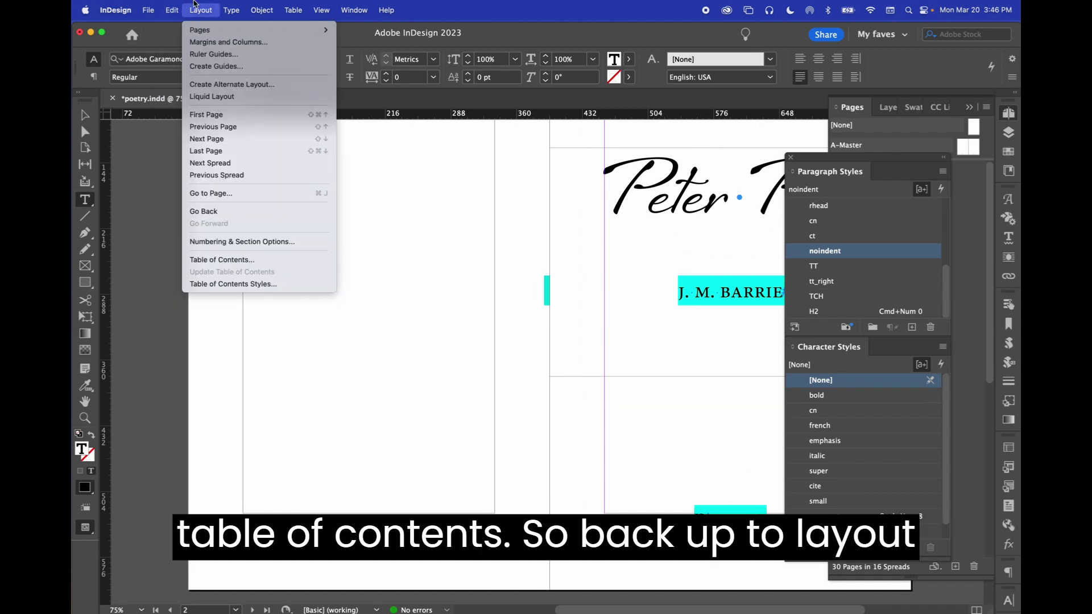
{"action": "left_click", "coordinate": [249, 264]}
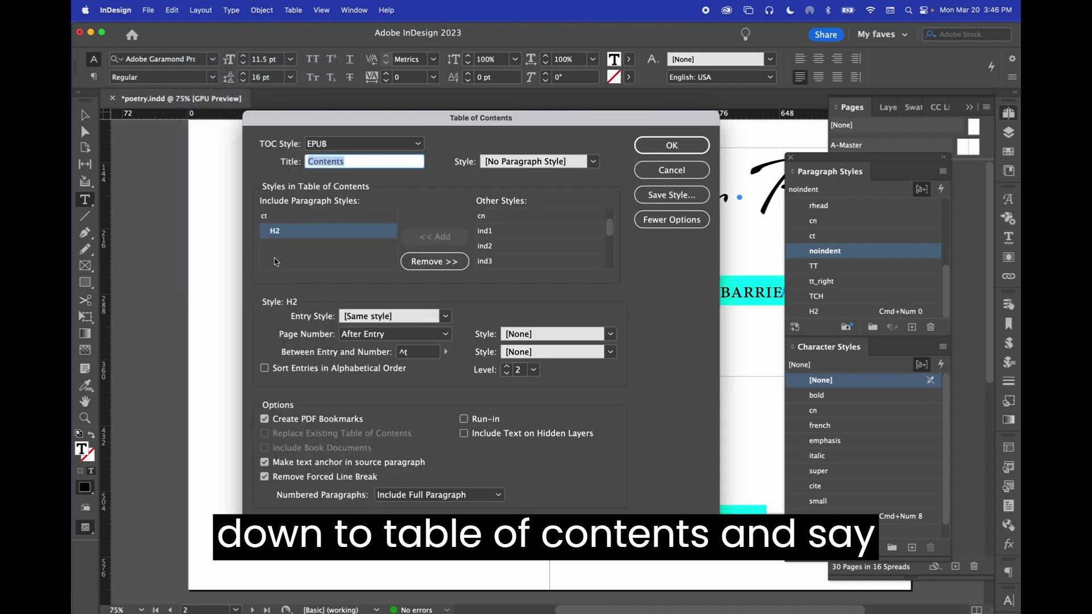
{"action": "left_click", "coordinate": [671, 145]}
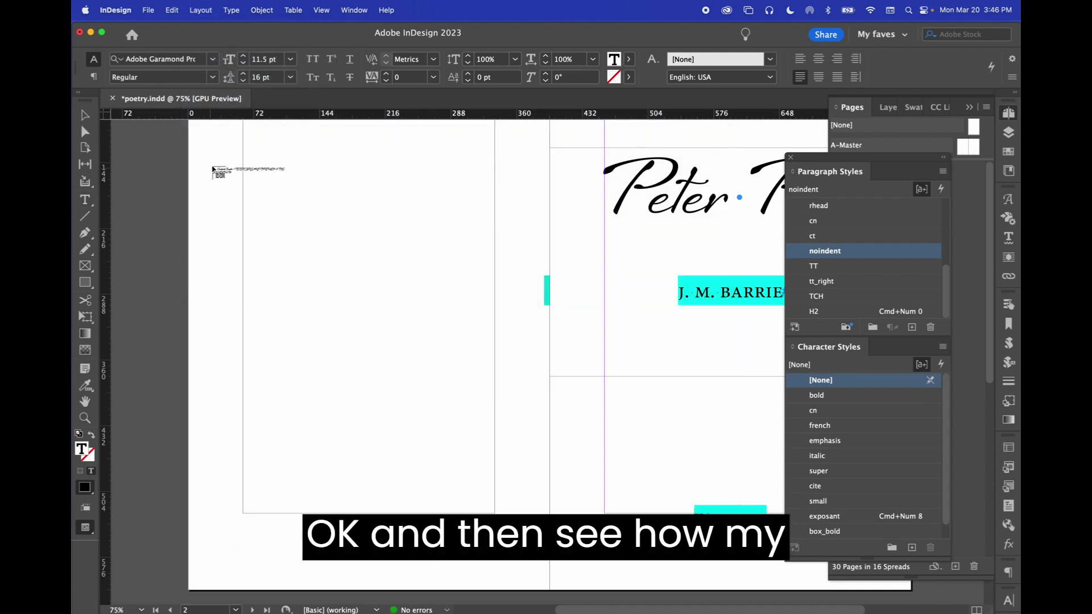
{"action": "scroll", "coordinate": [215, 154], "scroll_direction": "up", "scroll_amount": 3}
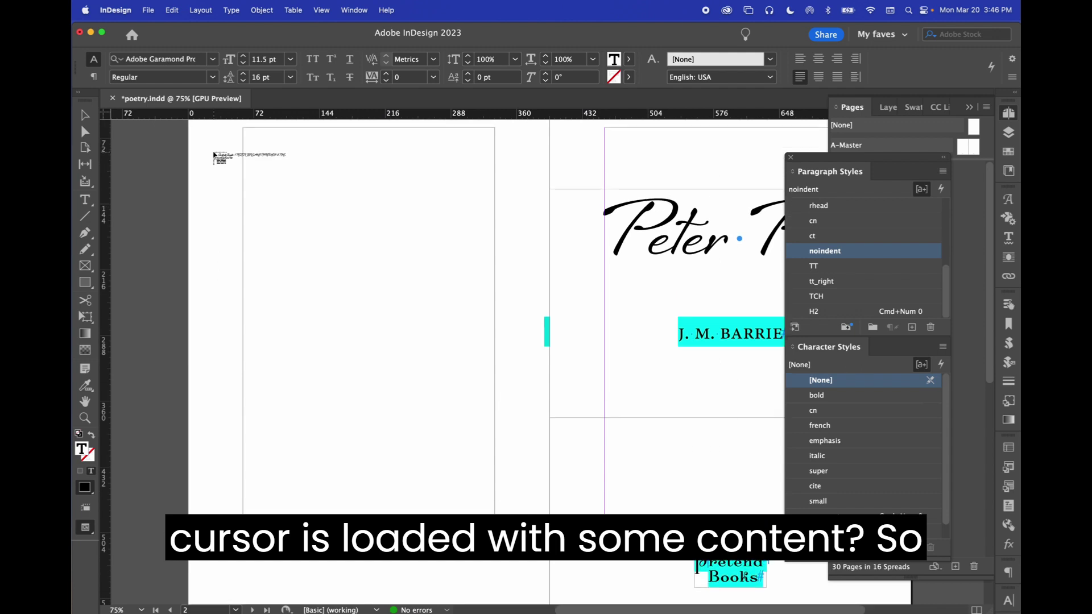
Place the Contents TOC at the blank page's top-left, select THE SHADOW entry, and hide InDesign.
{"action": "left_click", "coordinate": [243, 131]}
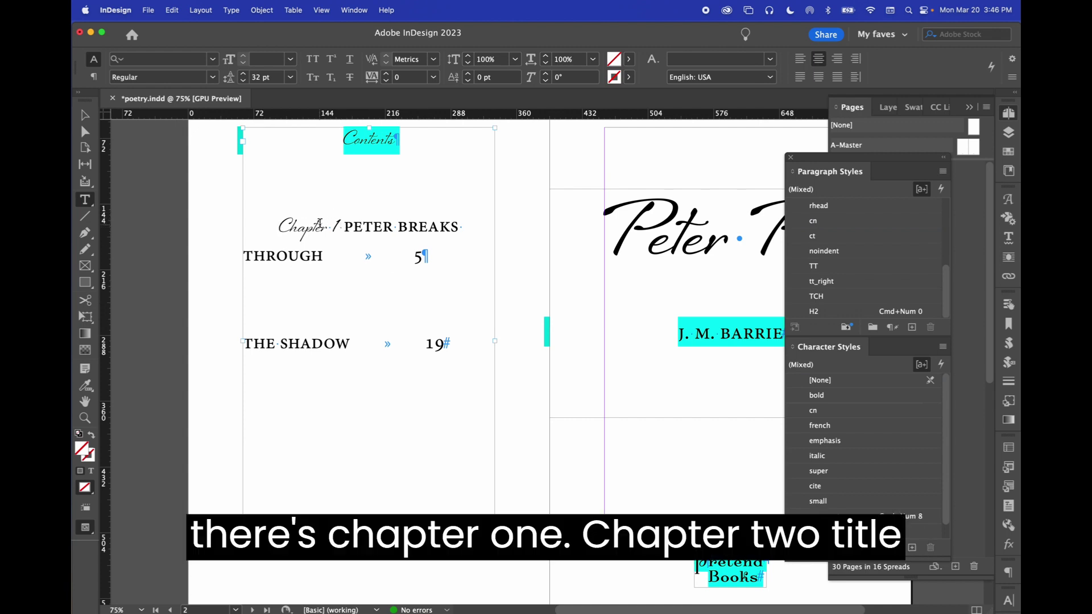
{"action": "triple_click", "coordinate": [312, 342]}
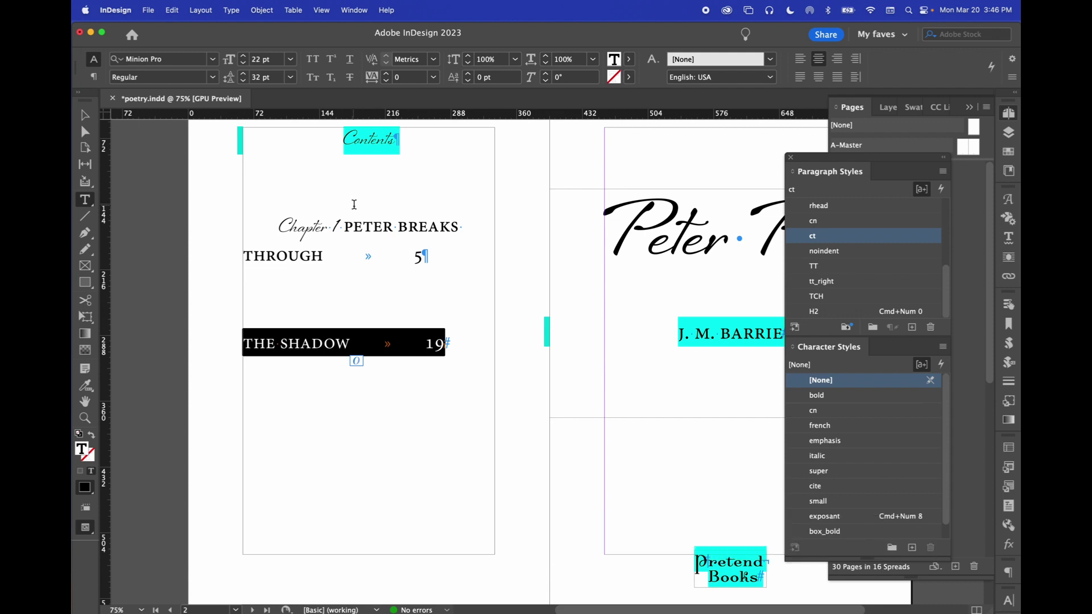
{"action": "key", "text": "super+h"}
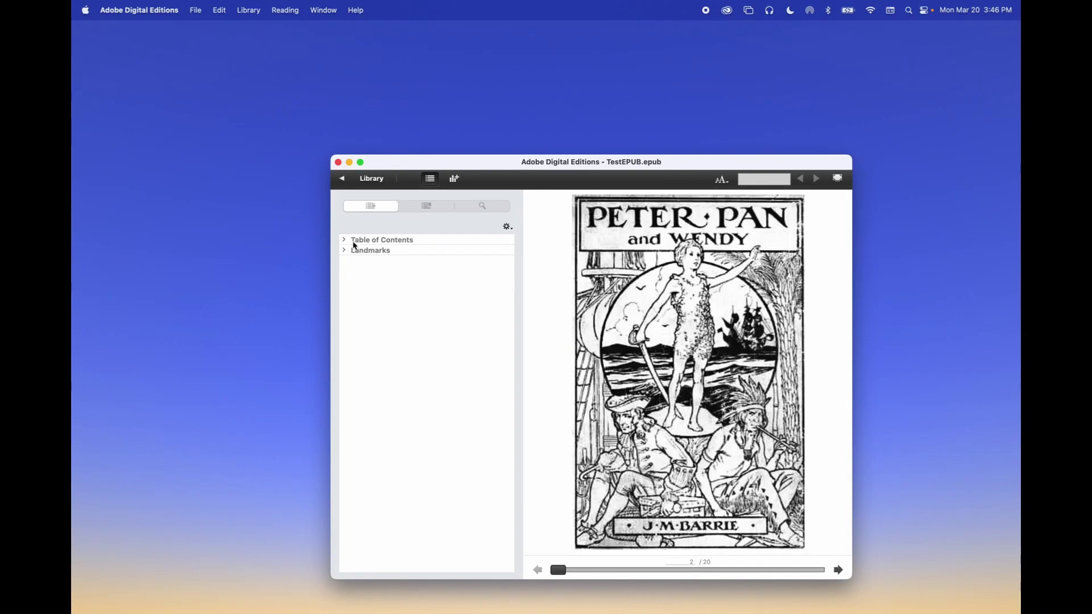
Expand TestEPUB's Table of Contents to list Title Page, Chapter 1 and Chapter 2.
{"action": "left_click", "coordinate": [343, 241]}
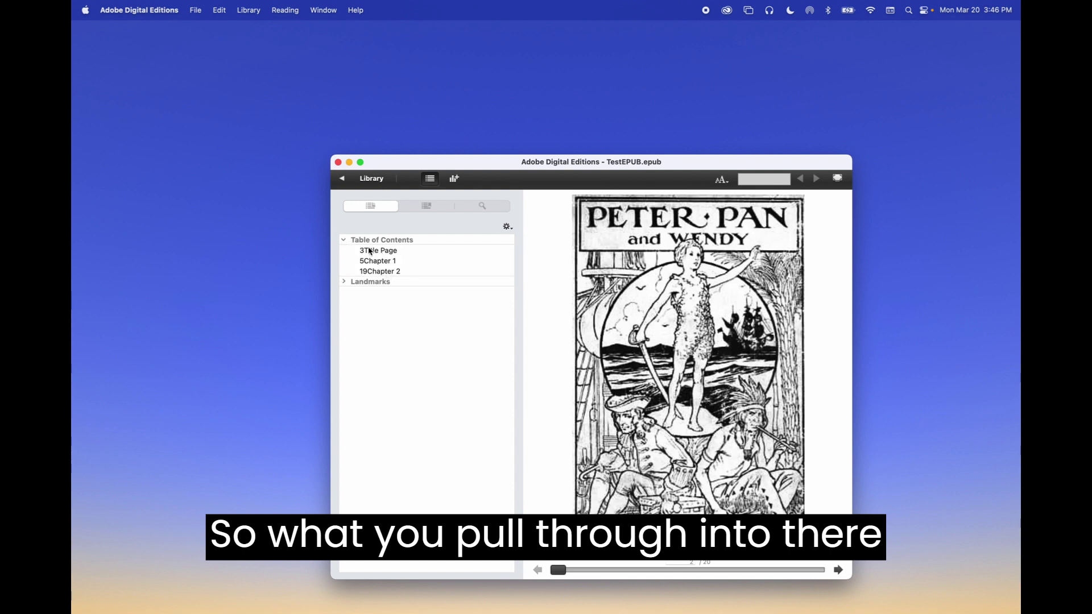